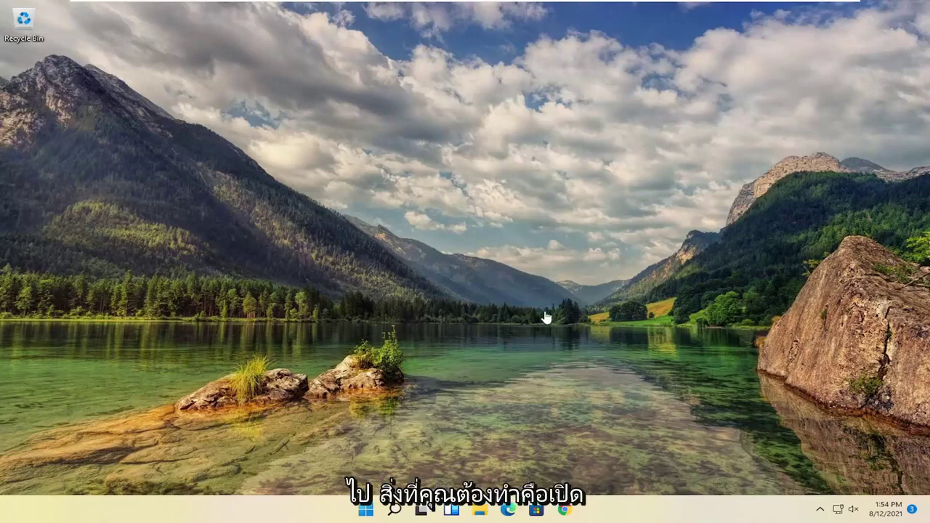
left_click(393, 509)
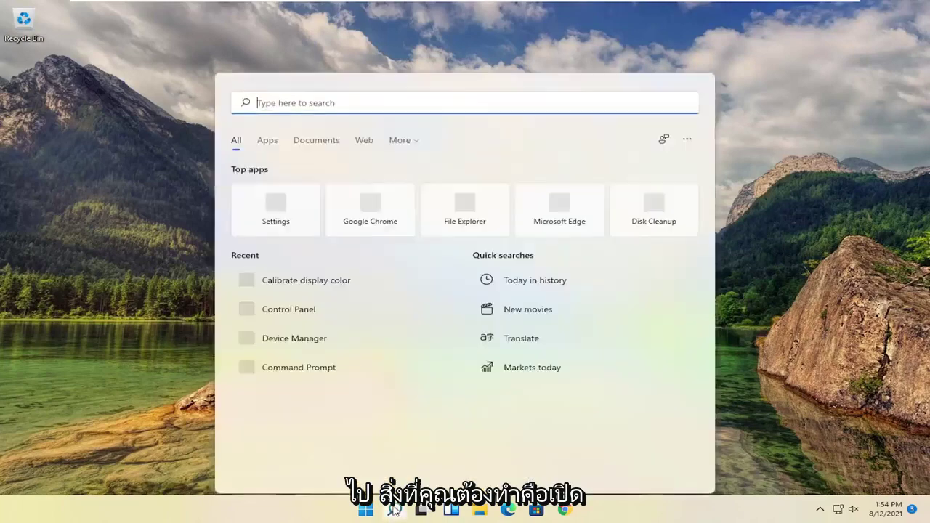
type("notepad")
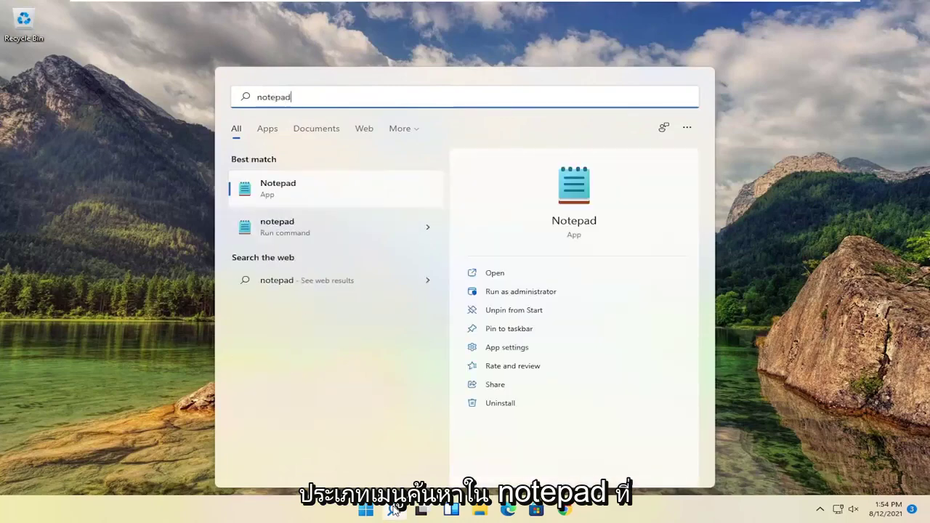
left_click(266, 192)
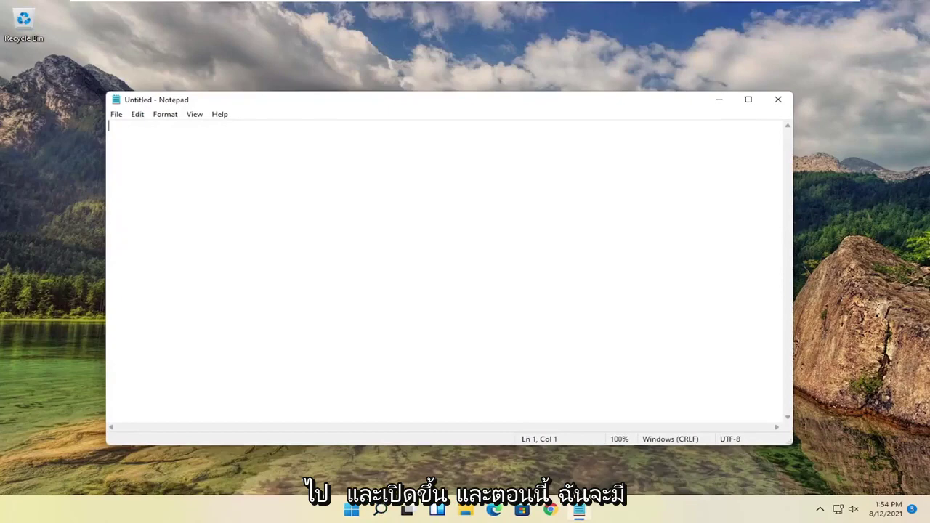
right_click(264, 159)
left_click(285, 208)
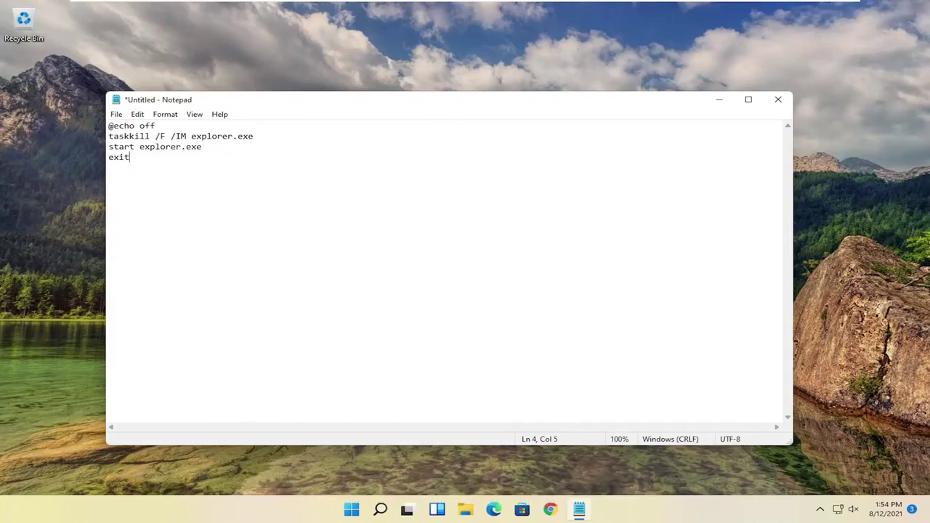
Save the script to the Desktop as watermark.bat with Save as type set to All Files.
left_click(116, 114)
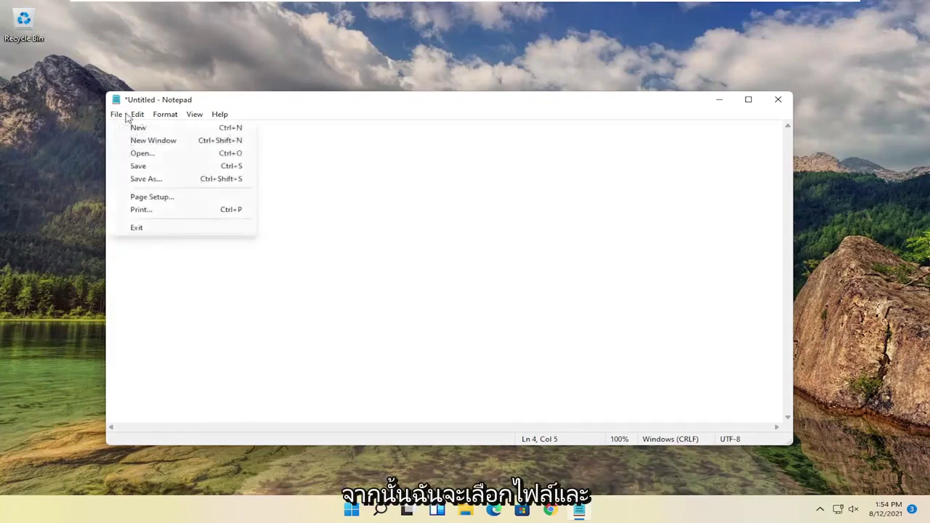
left_click(144, 180)
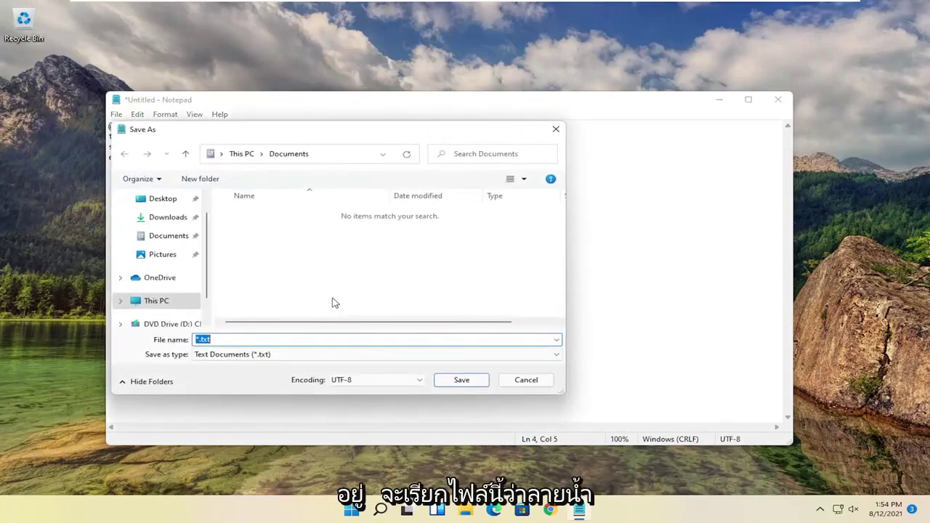
type("watermark.bat")
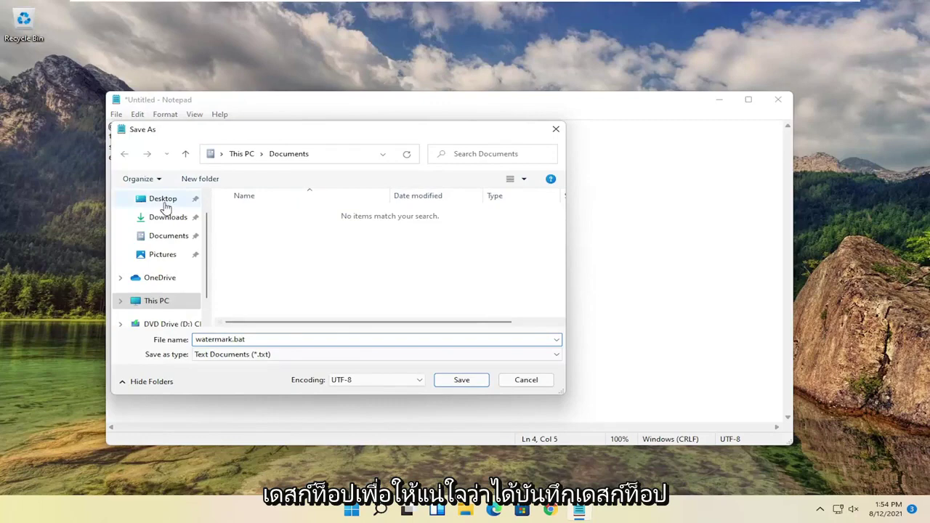
left_click(165, 203)
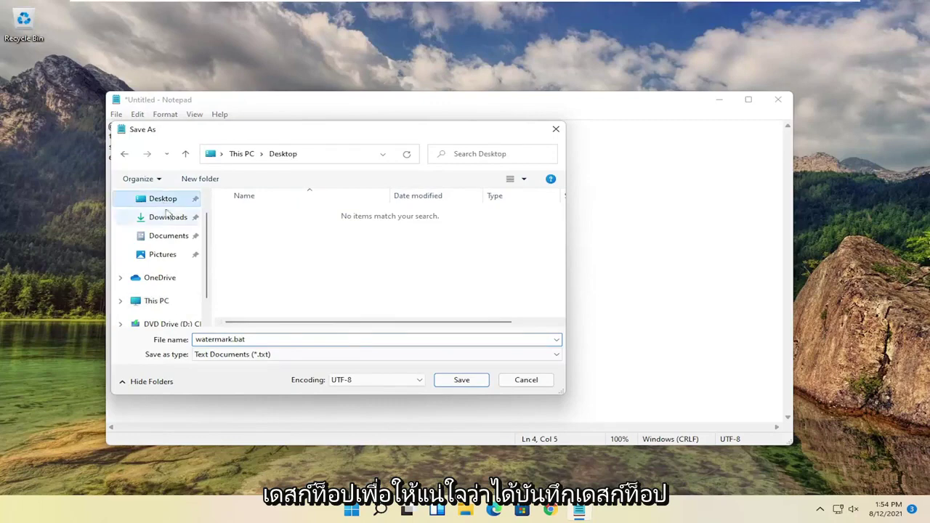
left_click(231, 356)
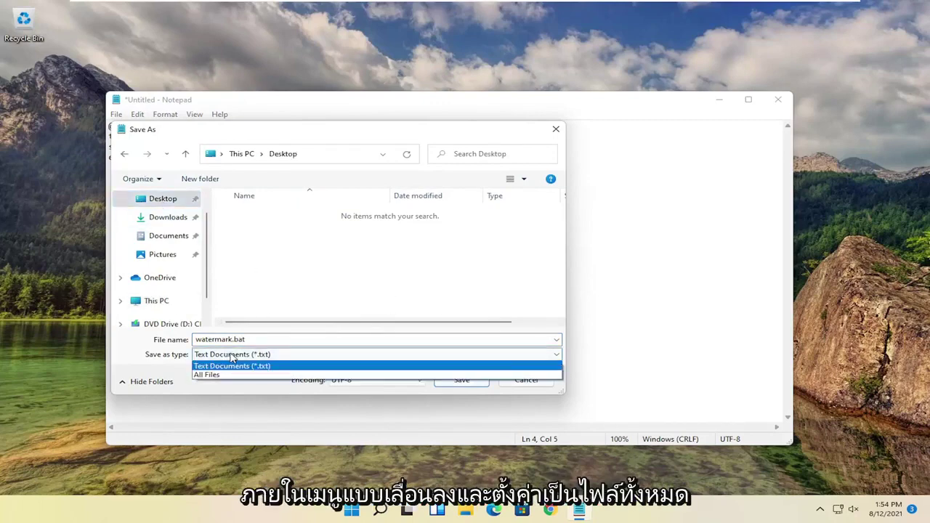
left_click(211, 375)
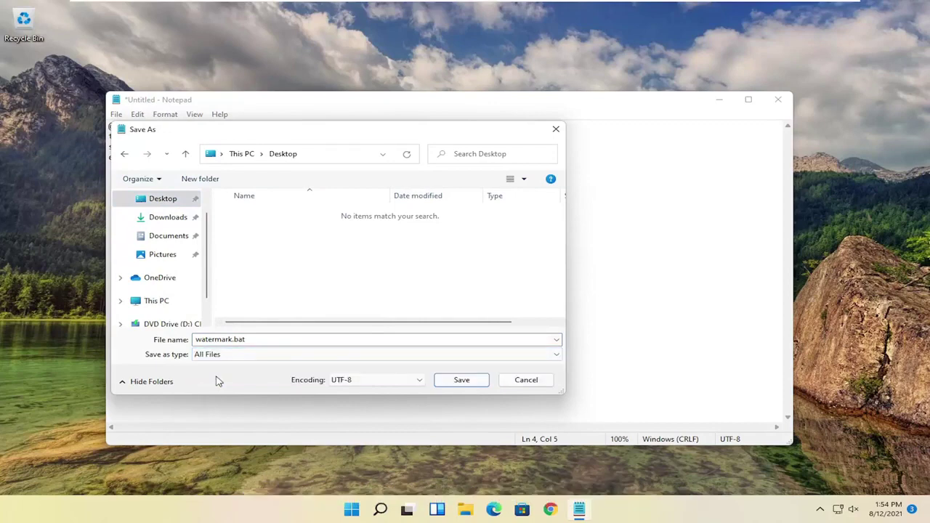
left_click(456, 384)
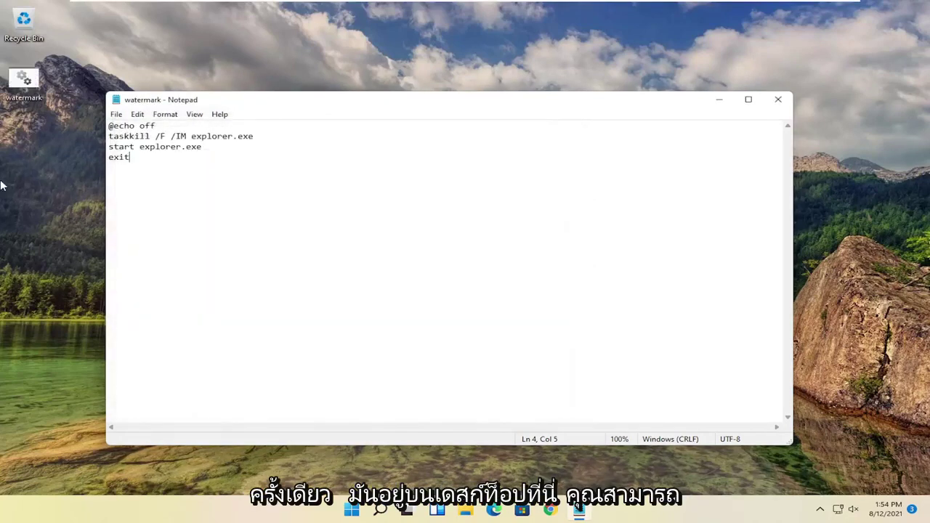
Close Notepad and run watermark.bat as administrator, approving the UAC prompt.
left_click(778, 99)
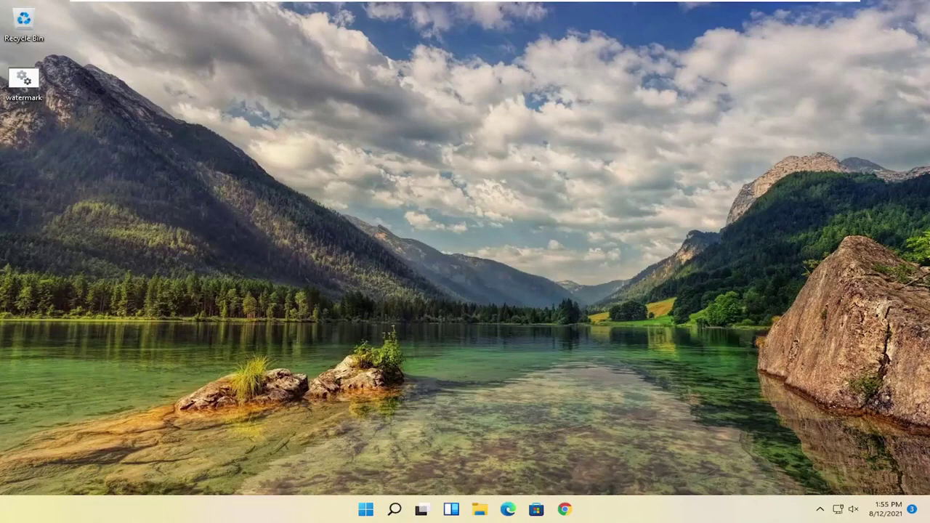
right_click(23, 78)
left_click(93, 126)
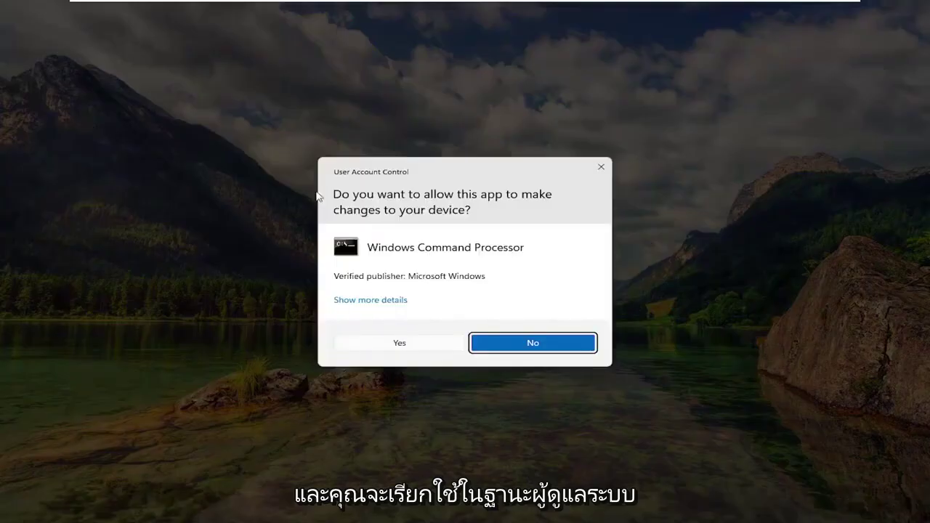
left_click(400, 343)
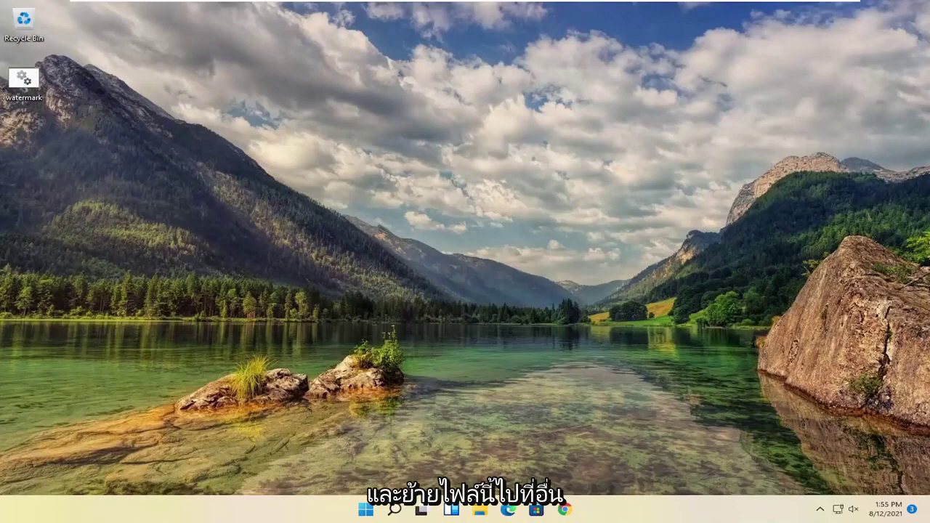
Move watermark.bat from the desktop into the Documents folder, then close File Explorer.
left_click_drag(24, 78, 74, 81)
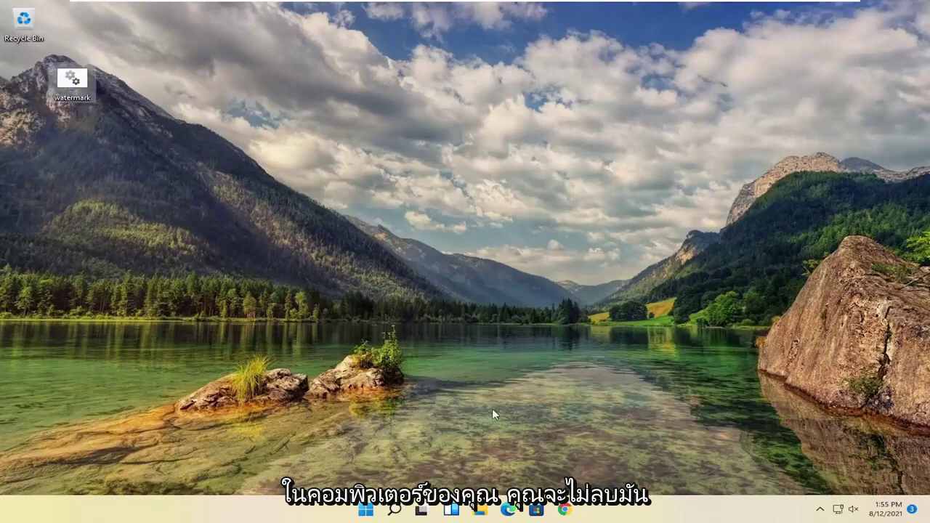
left_click(479, 512)
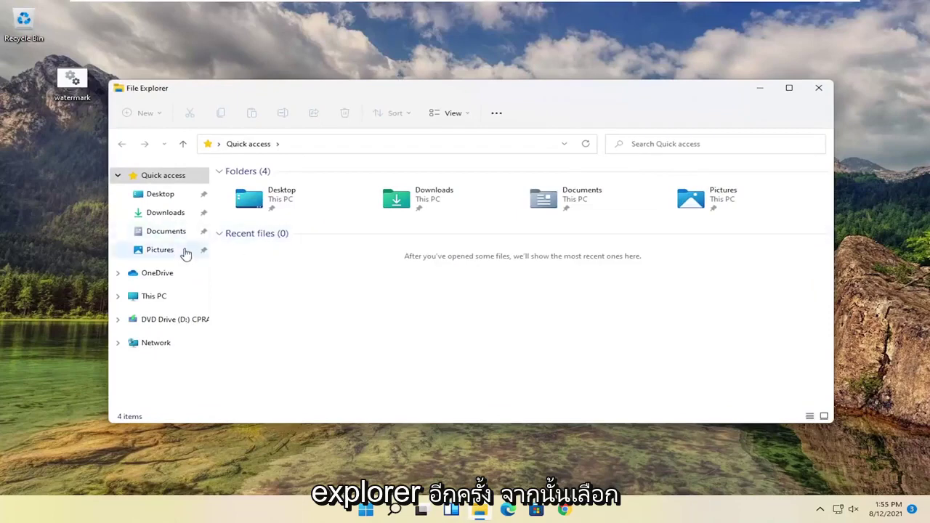
left_click(154, 231)
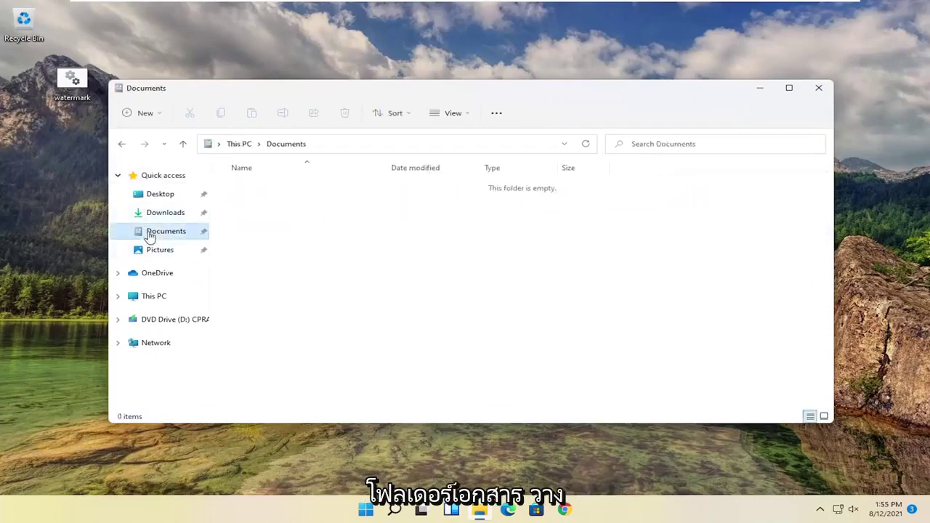
left_click_drag(73, 78, 450, 255)
left_click(819, 88)
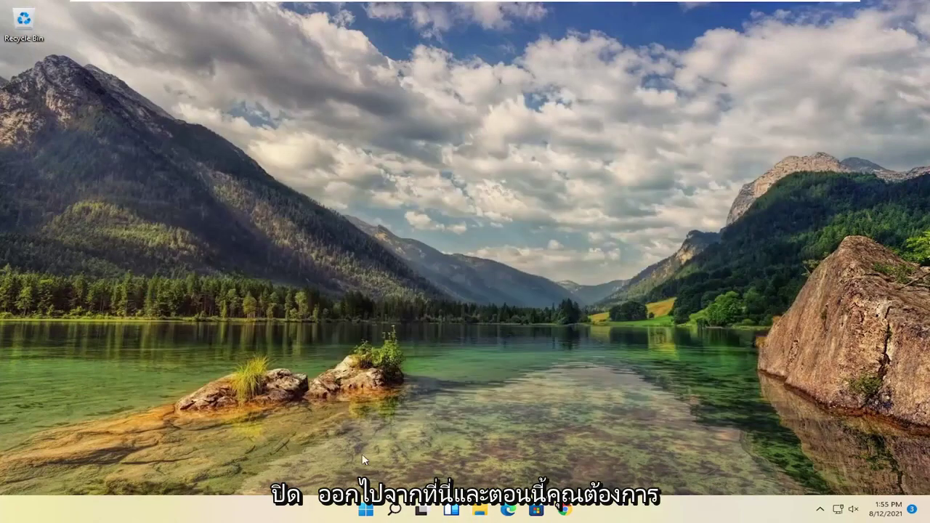
Launch Task Scheduler by searching 'task sc', then reposition and enlarge its window.
left_click(393, 510)
type("t")
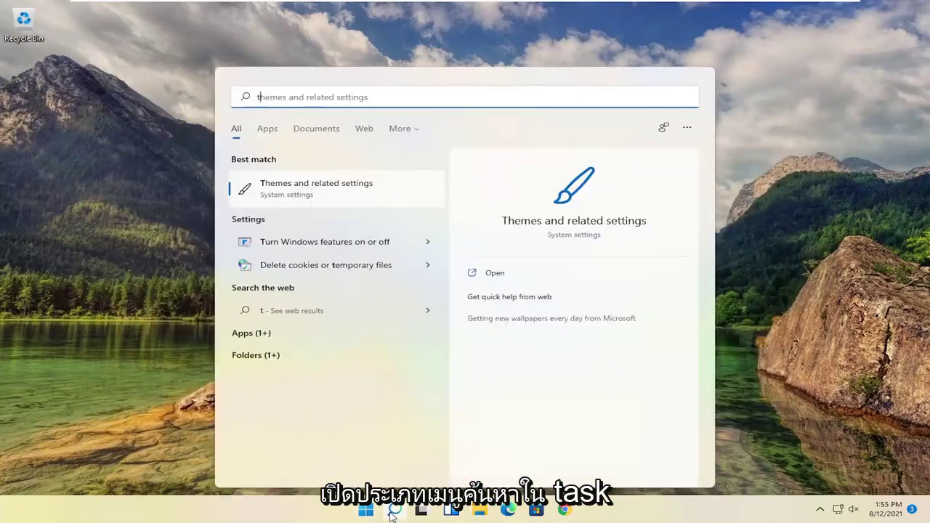
type("ask sc")
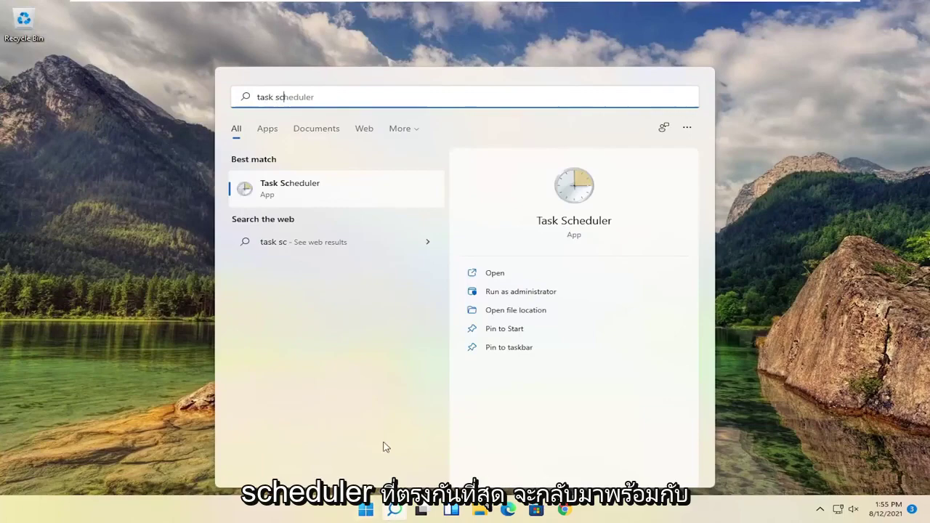
left_click(282, 188)
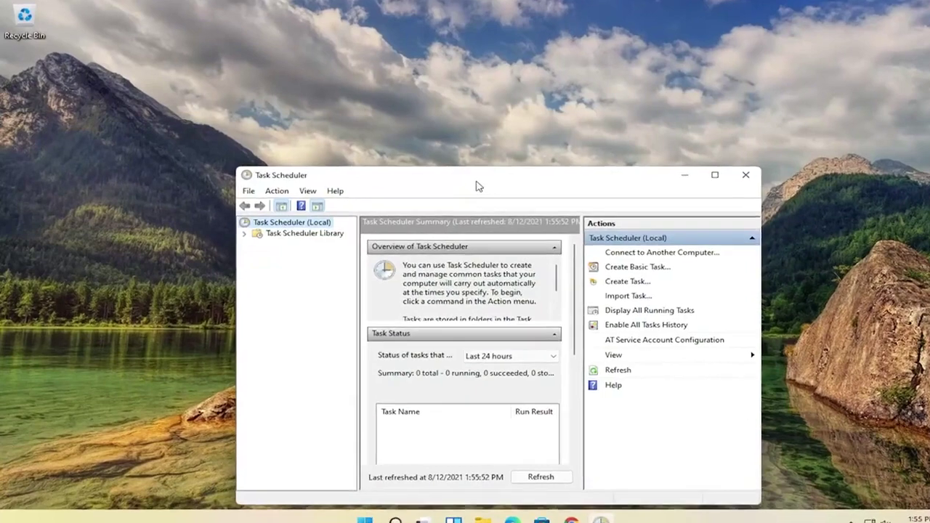
left_click_drag(478, 187, 335, 36)
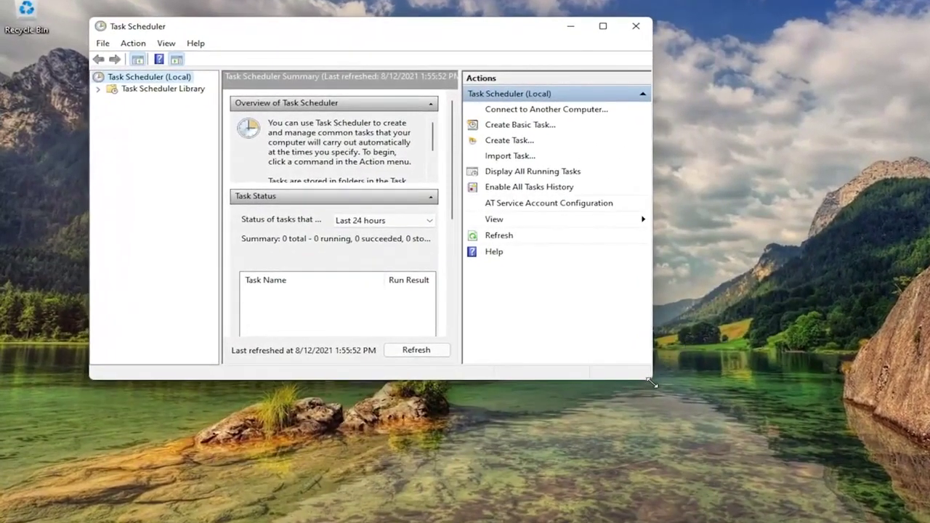
left_click_drag(652, 383, 827, 485)
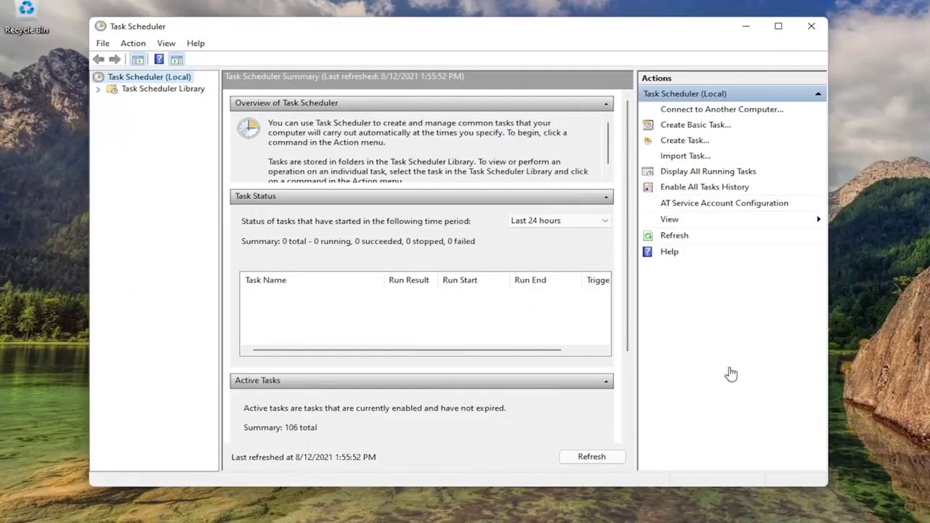
Create a basic task named Watermark with a Daily trigger recurring every 1 day.
left_click(687, 126)
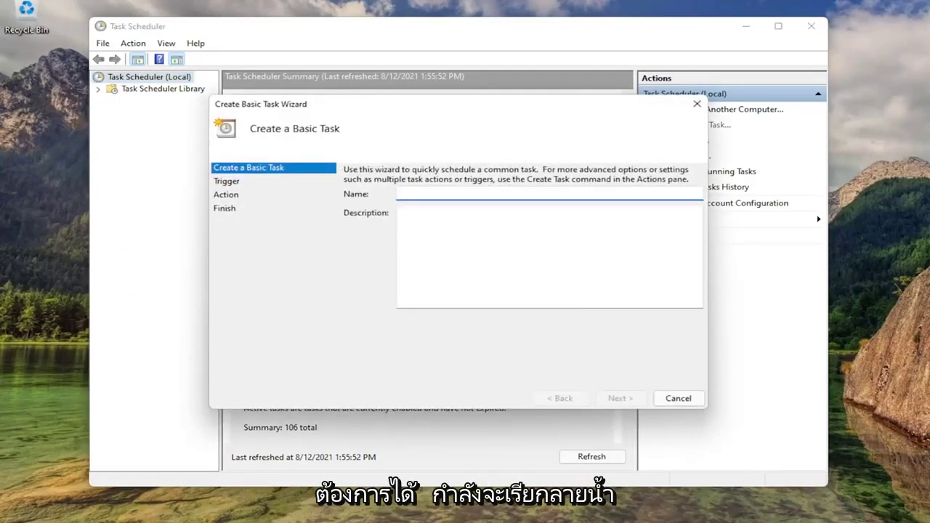
type("Watermark")
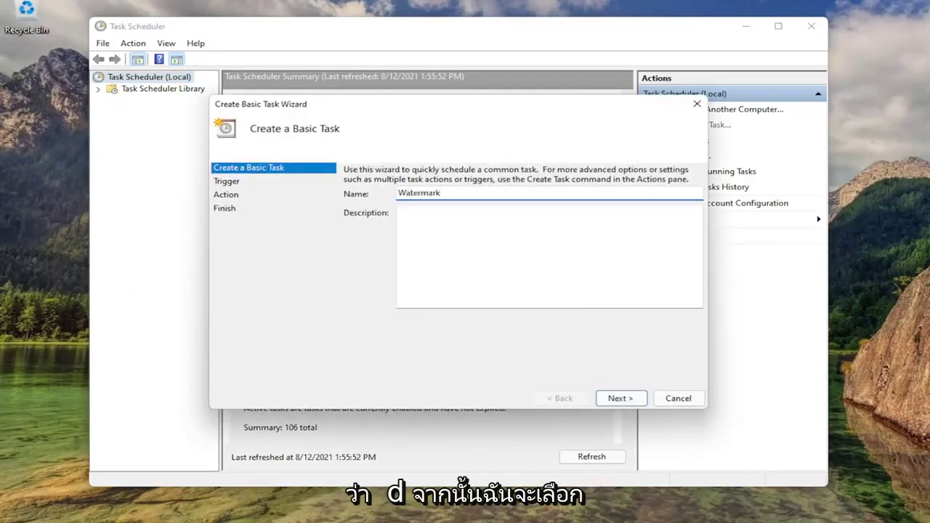
left_click(620, 398)
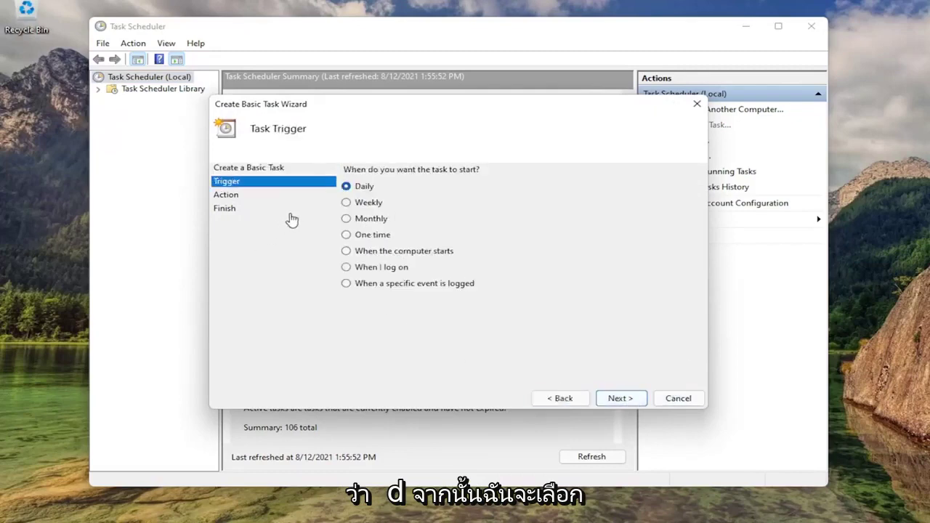
left_click(620, 398)
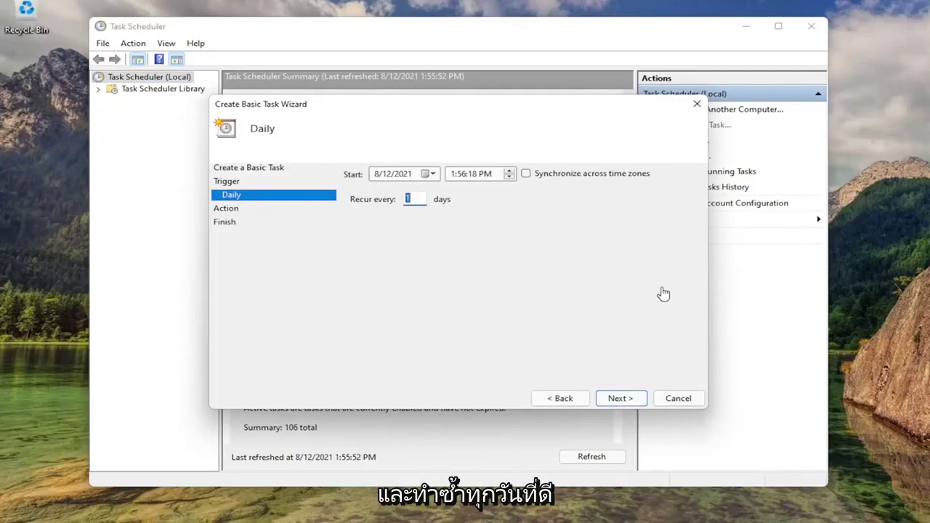
left_click(620, 399)
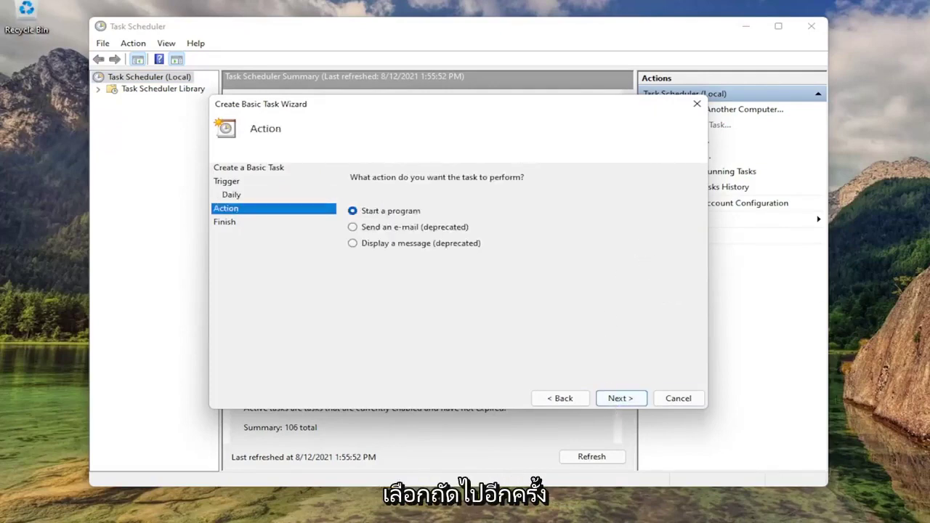
left_click(560, 399)
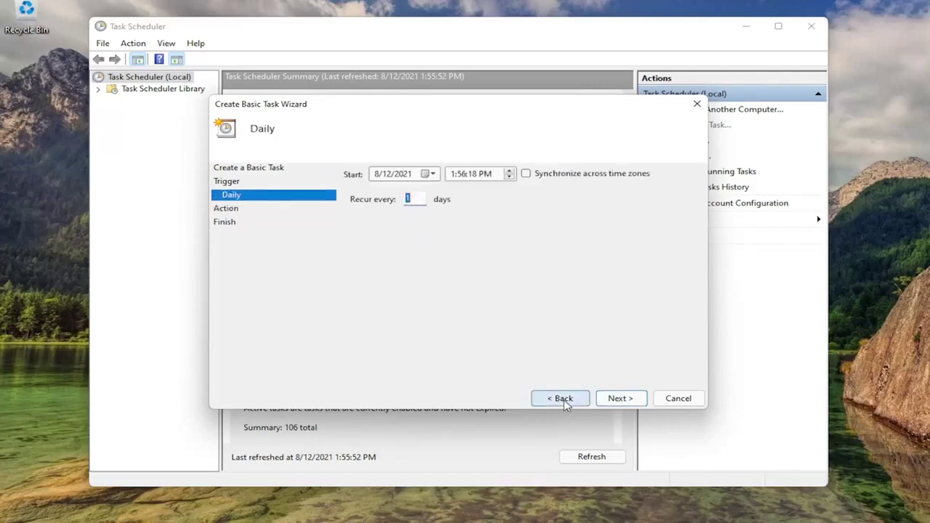
left_click(619, 398)
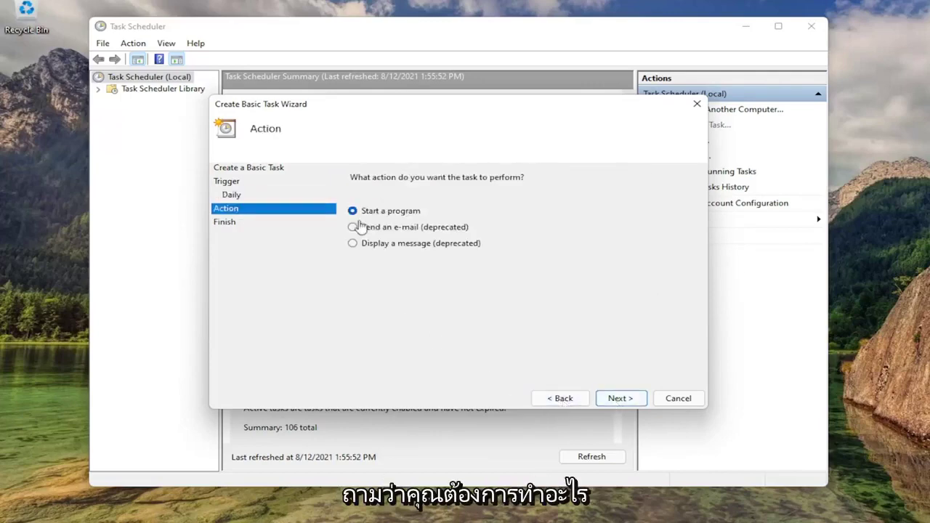
Set the action to Start a program using watermark.bat from the Documents folder.
left_click(620, 398)
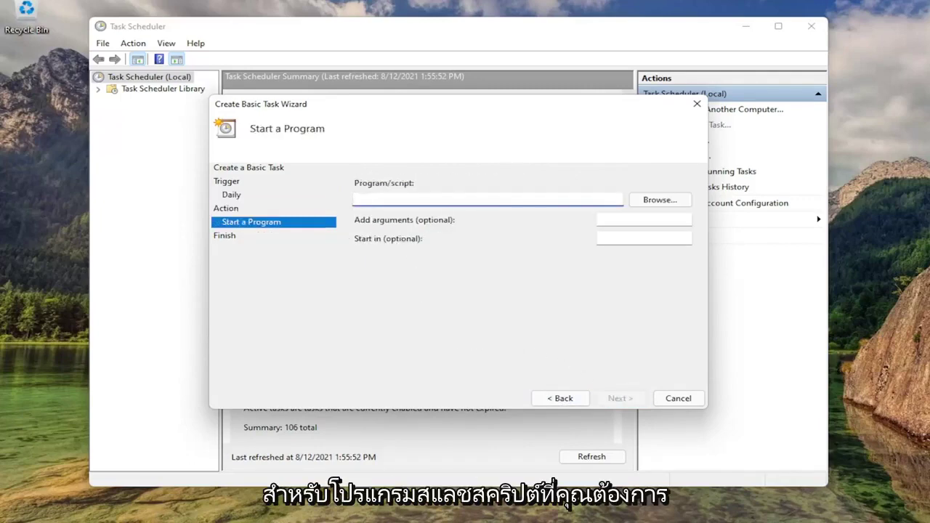
left_click(660, 200)
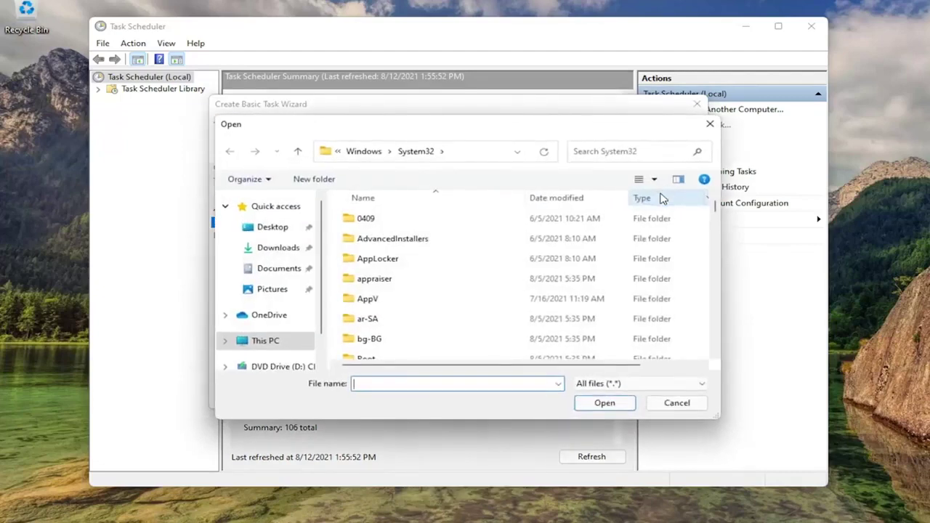
left_click(270, 274)
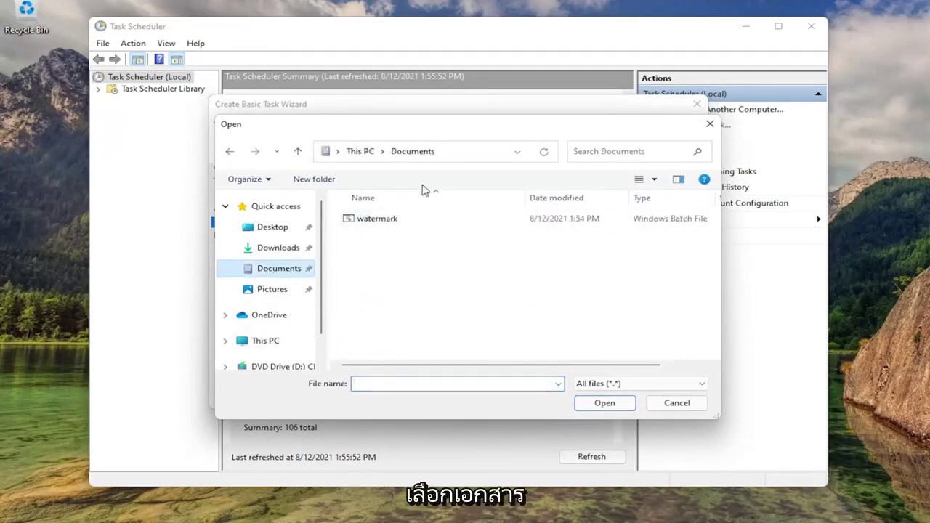
double_click(375, 221)
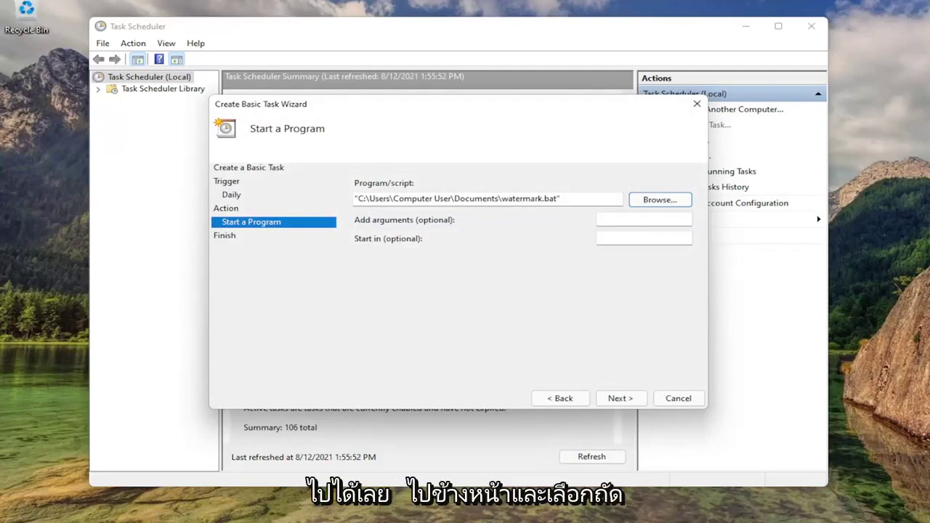
Review the summary and finish creating the Watermark task, raising active tasks to 107.
left_click(618, 398)
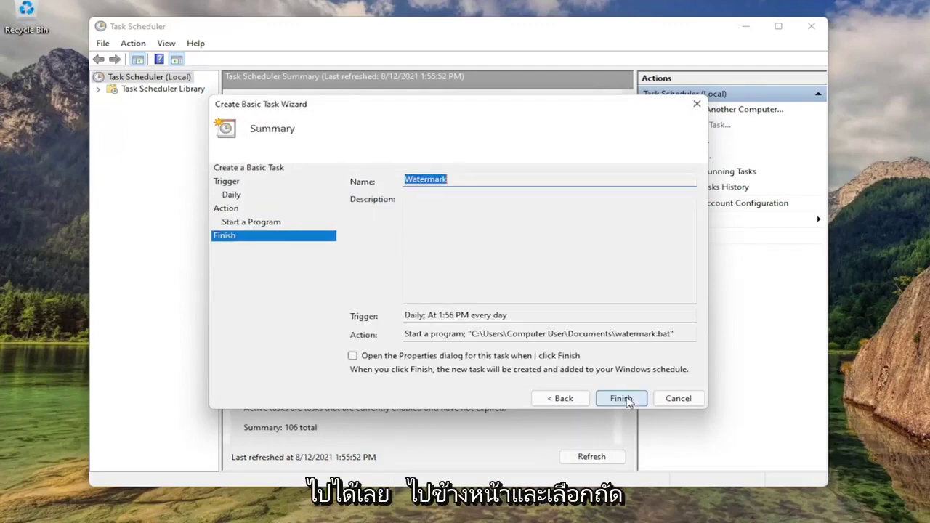
left_click(624, 404)
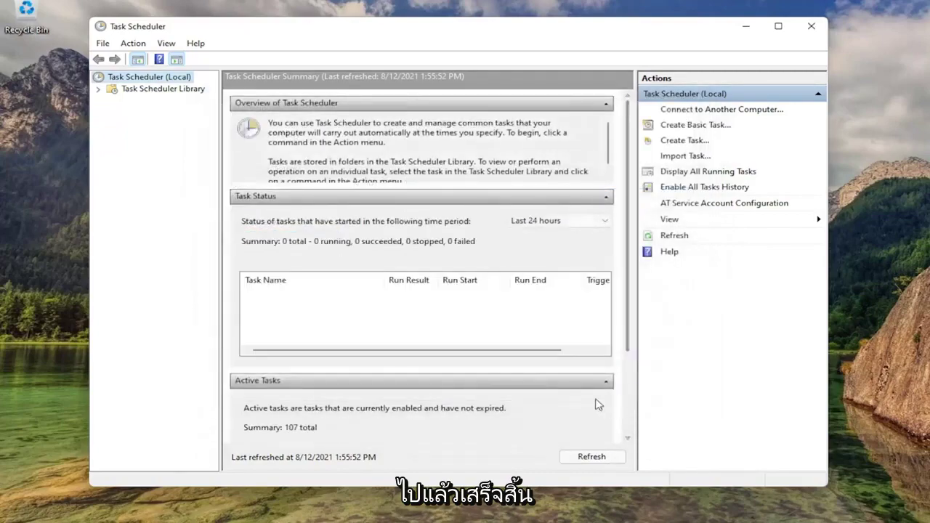